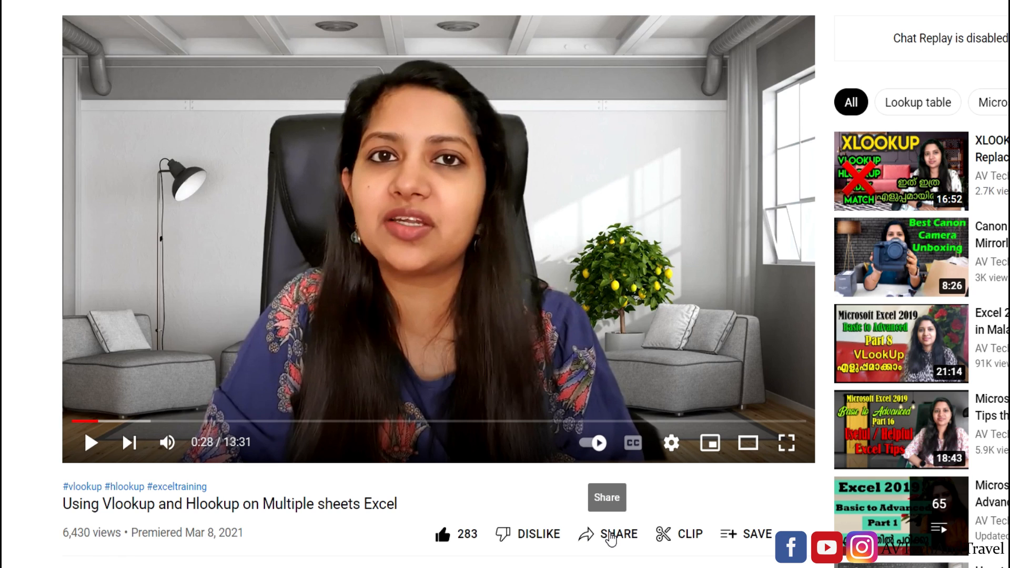
pyautogui.click(610, 536)
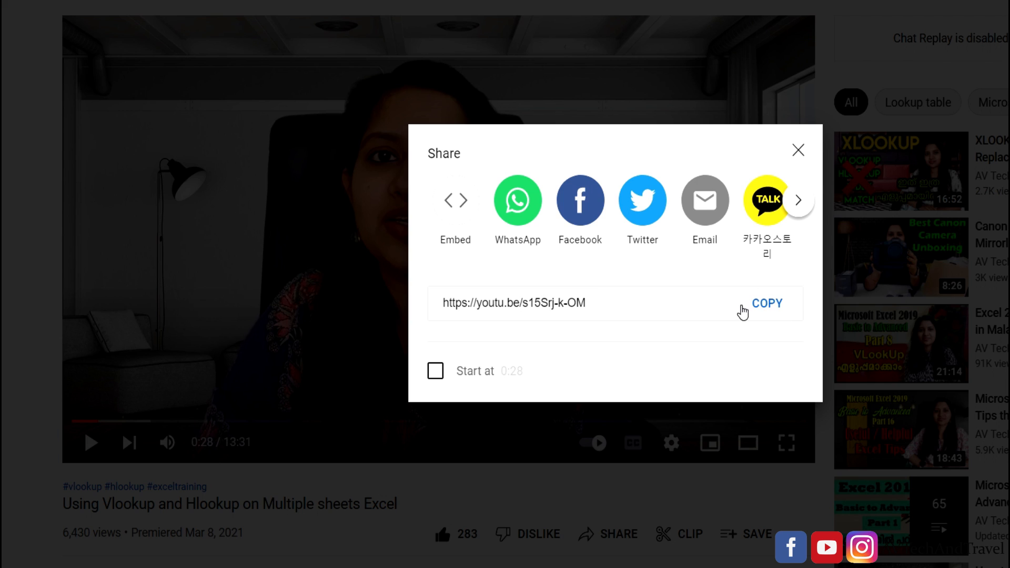
pyautogui.click(770, 308)
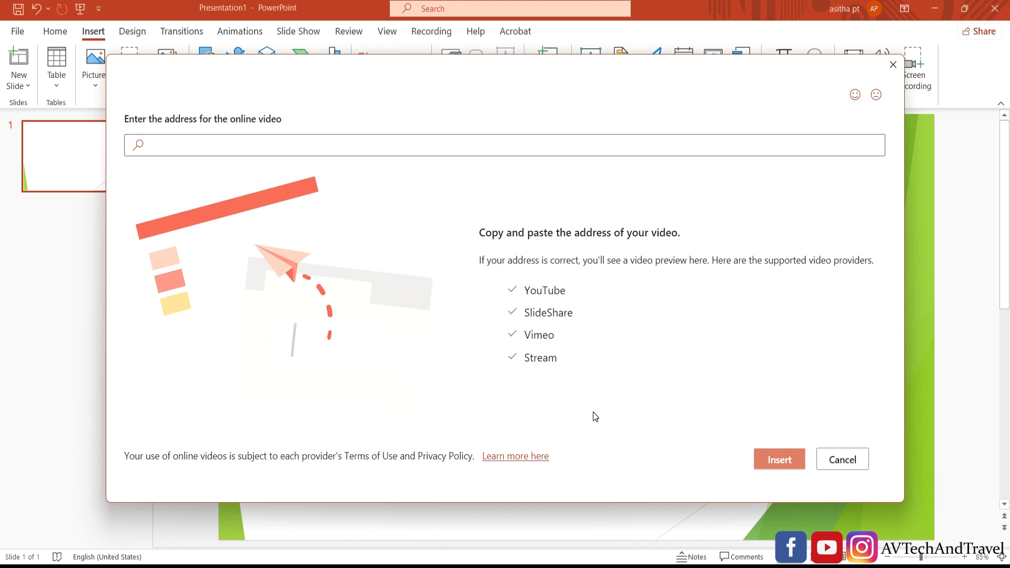
pyautogui.click(273, 138)
pyautogui.click(269, 141)
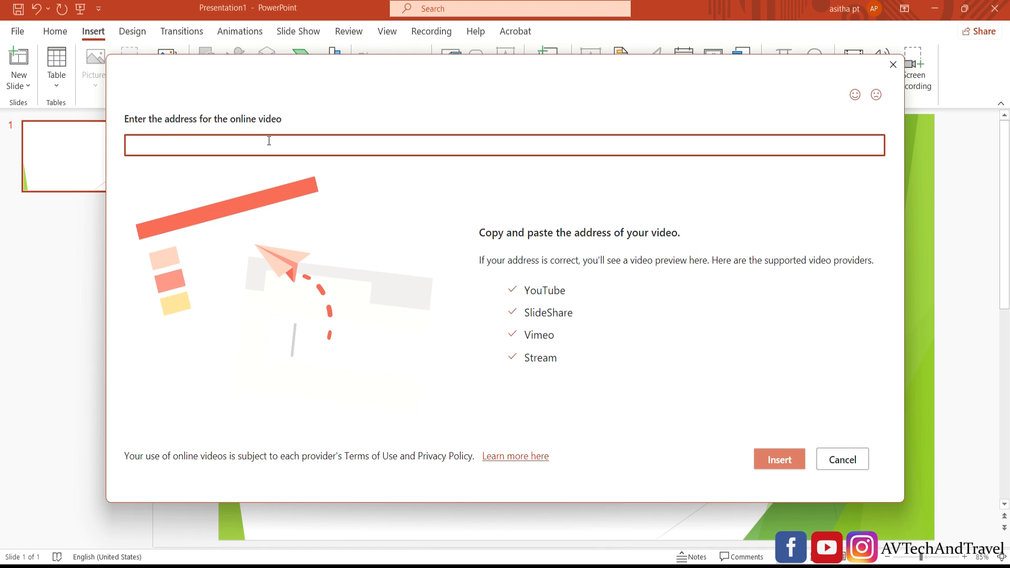
pyautogui.hotkey('ctrl', 'v')
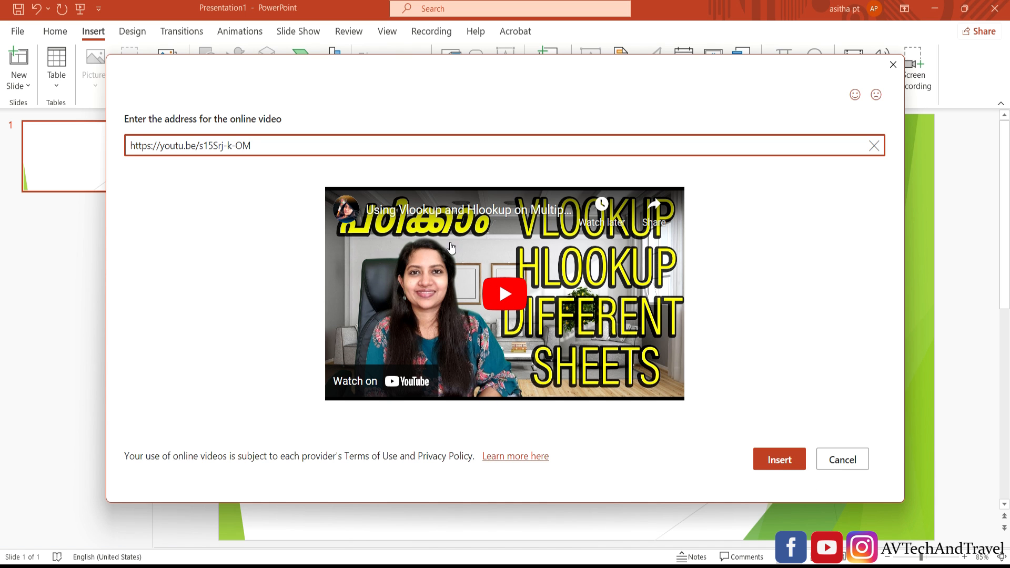
pyautogui.click(777, 466)
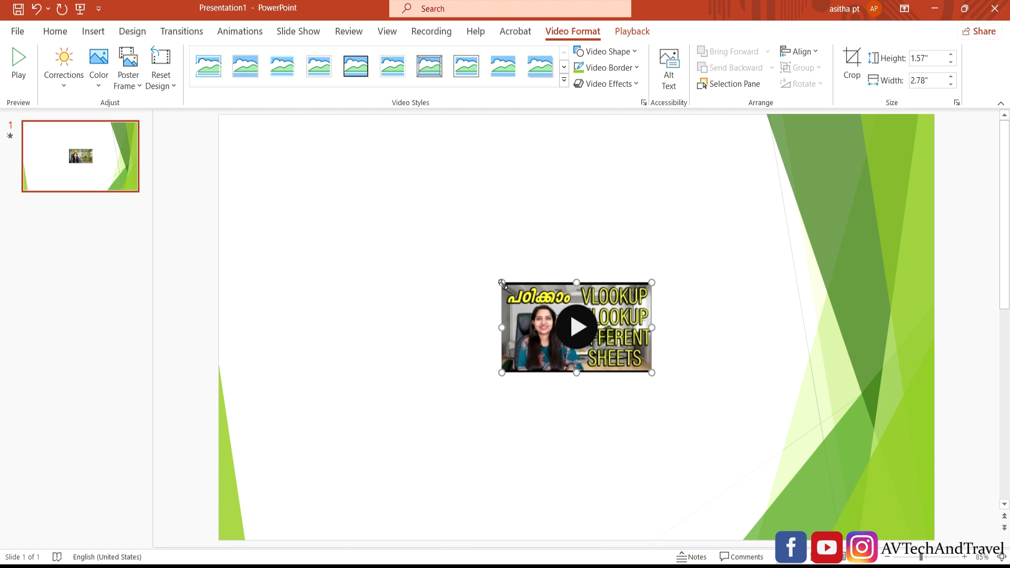
# Step: Resize the inserted video to about 5.55" wide by 3.13" high and shift it slightly on the slide
pyautogui.moveTo(500, 280); pyautogui.dragTo(375, 242)
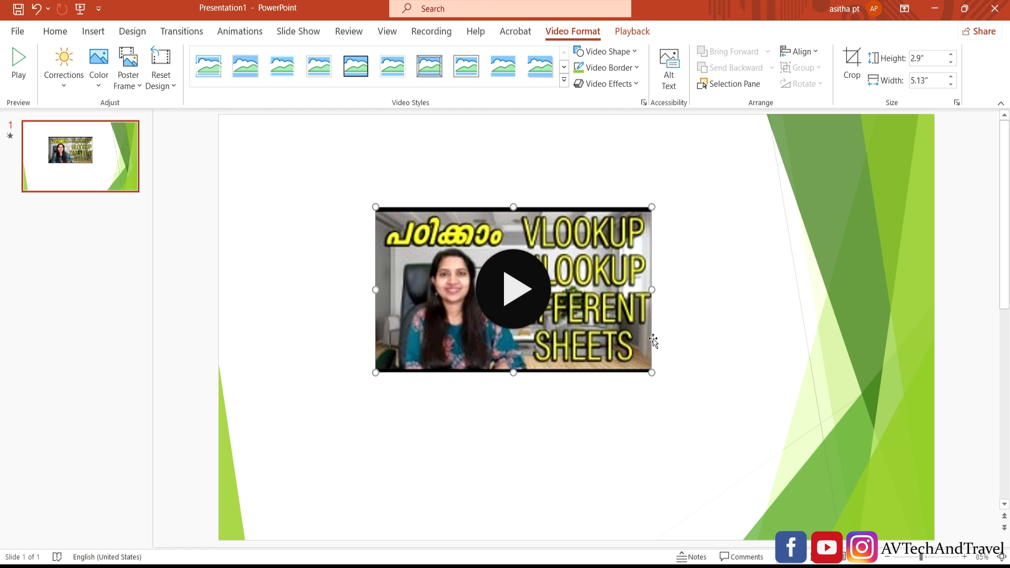
pyautogui.moveTo(651, 371); pyautogui.dragTo(696, 398)
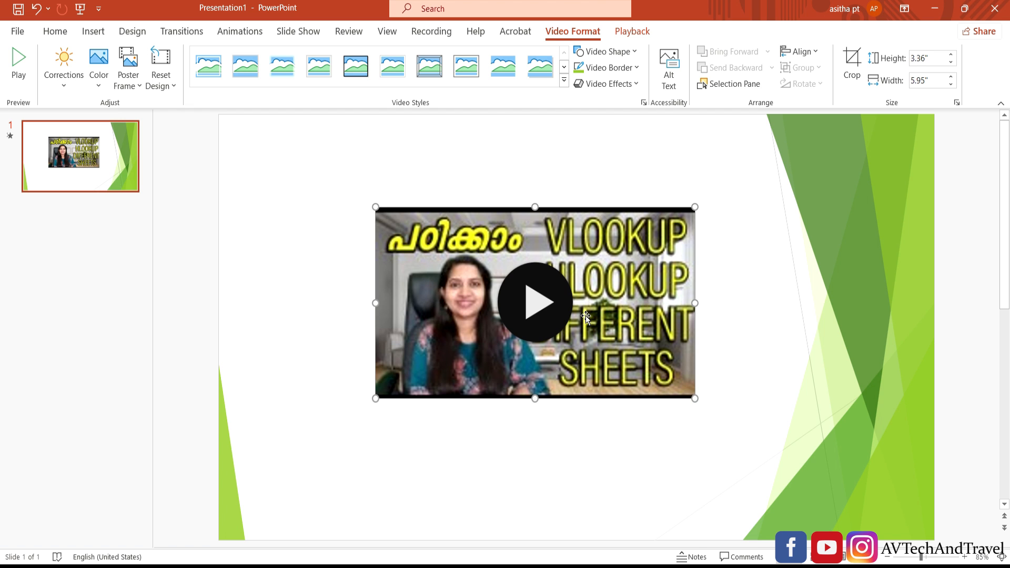
pyautogui.moveTo(587, 314); pyautogui.dragTo(611, 322)
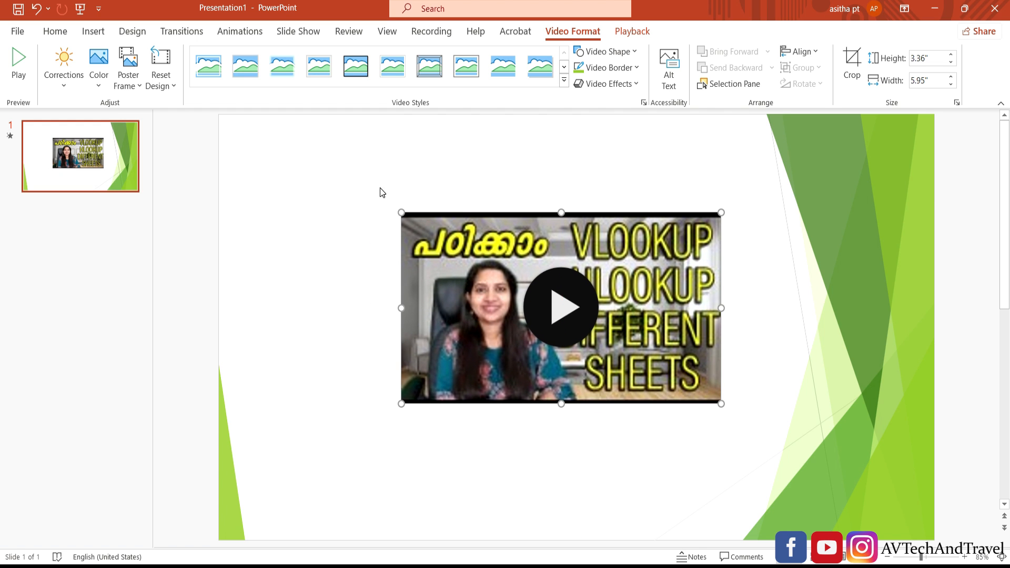
pyautogui.moveTo(398, 211); pyautogui.dragTo(423, 225)
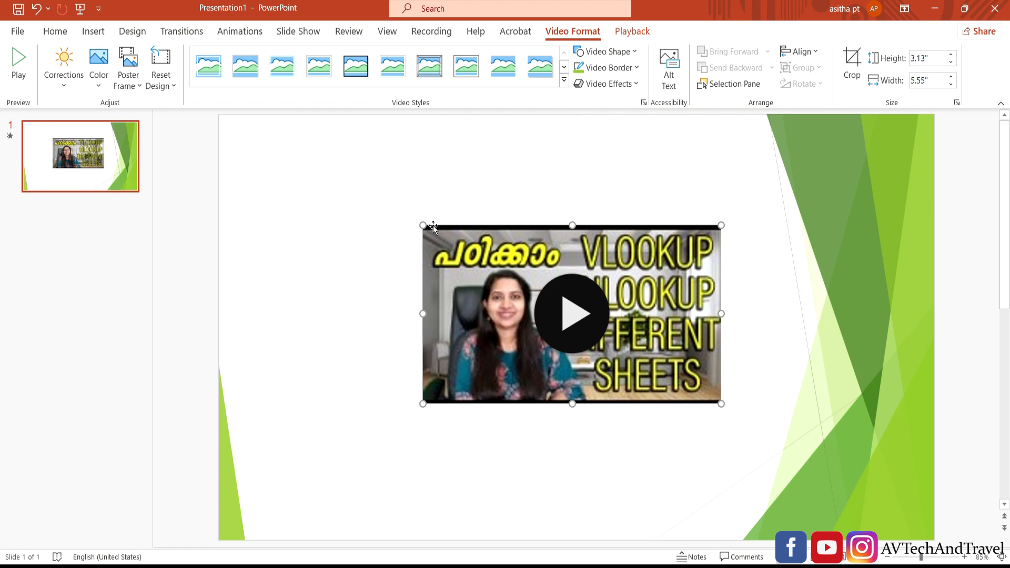
# Step: Play the embedded video on the slide, skip ahead, lower the system volume and pause playback
pyautogui.click(571, 315)
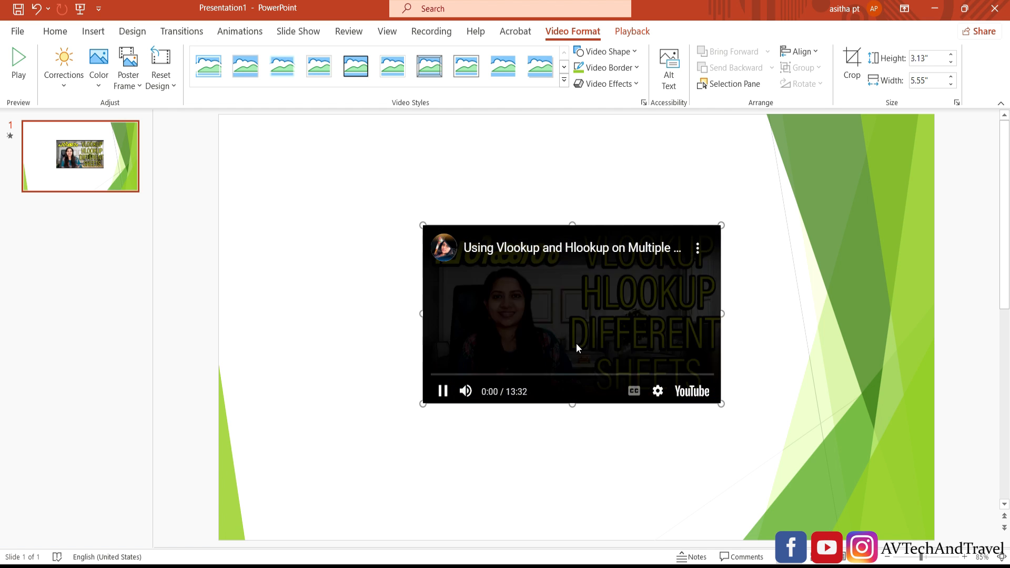
pyautogui.click(442, 374)
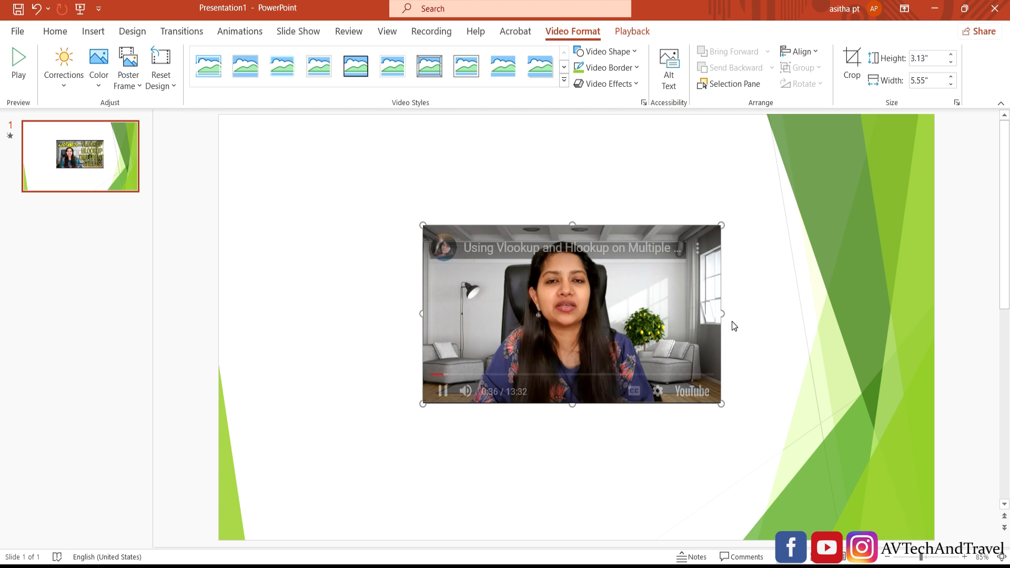
pyautogui.press('XF86AudioLowerVolume')
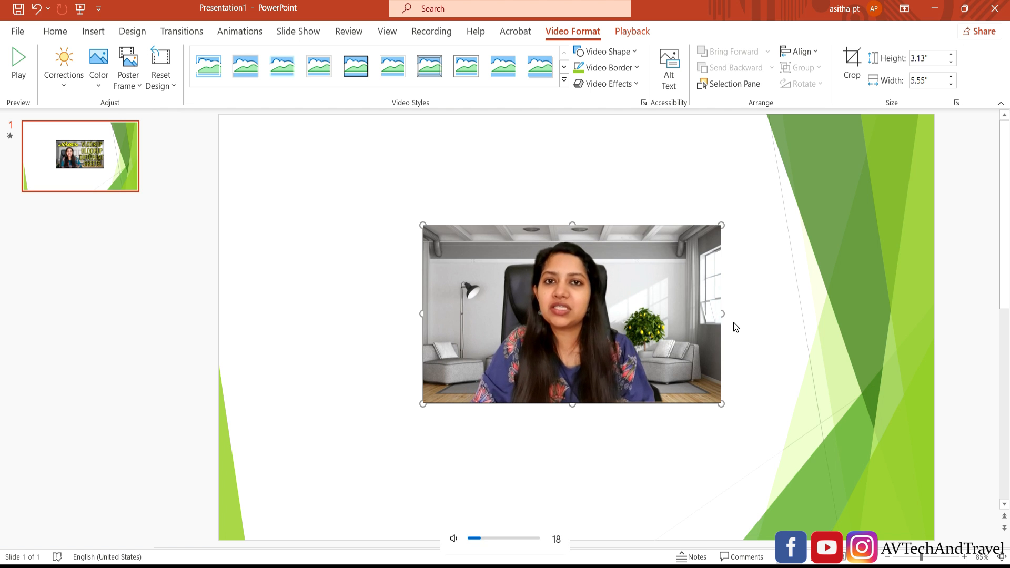
pyautogui.press('XF86AudioPlay')
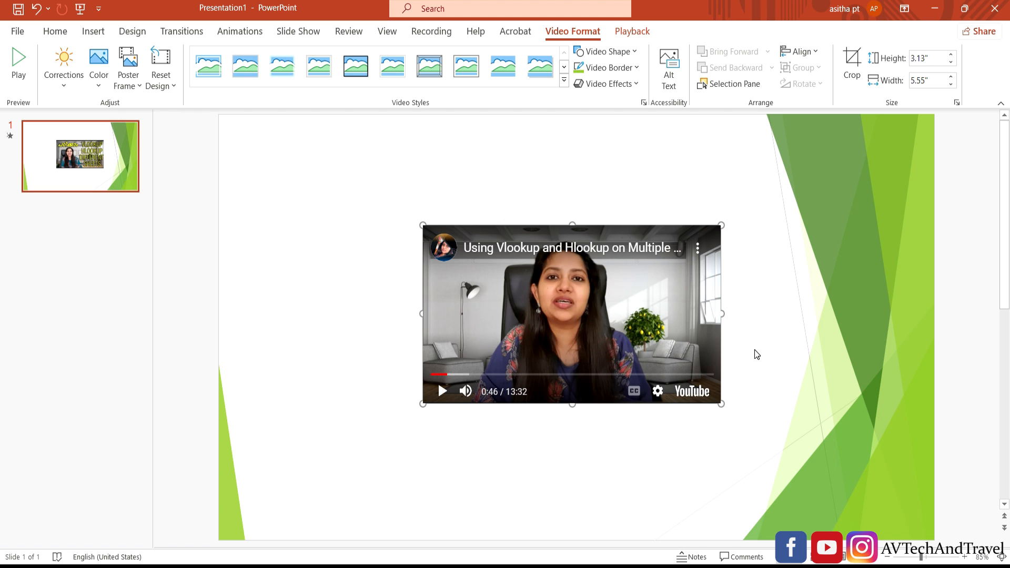
# Step: Enlarge the video to about 8.85" wide by 5" high, reposition it near the slide's centre and test its playback
pyautogui.moveTo(721, 225); pyautogui.dragTo(854, 155)
pyautogui.moveTo(733, 257); pyautogui.dragTo(645, 318)
pyautogui.click(645, 318)
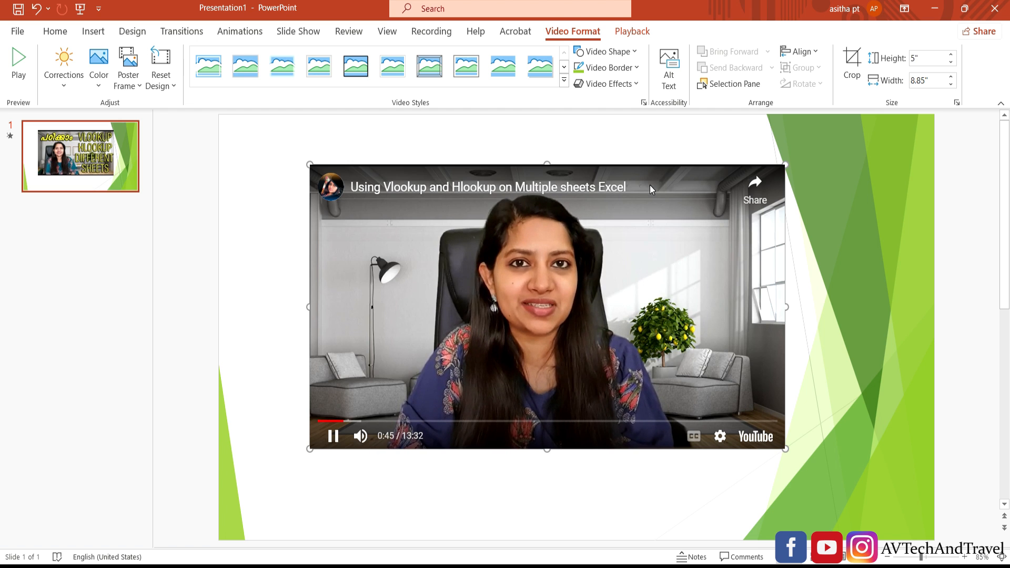
pyautogui.click(604, 298)
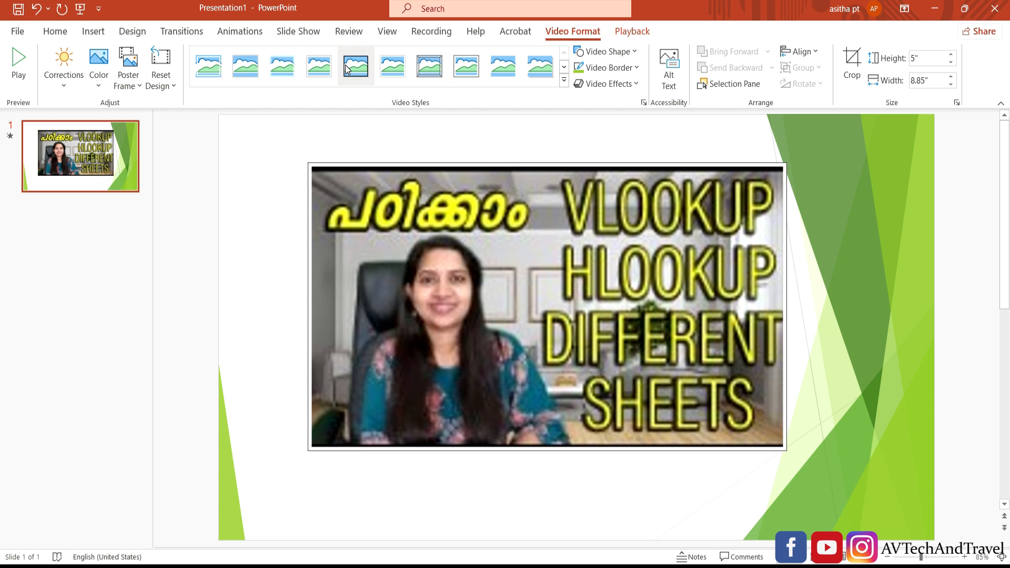
# Step: Apply the third preset video style to the video and change its shape to a rounded rectangle
pyautogui.click(274, 68)
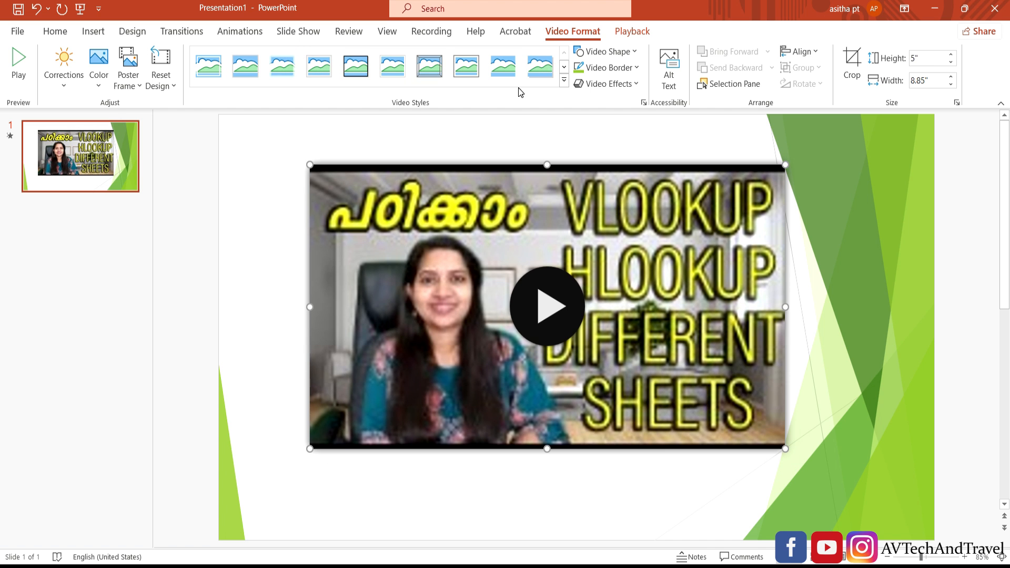
pyautogui.click(636, 52)
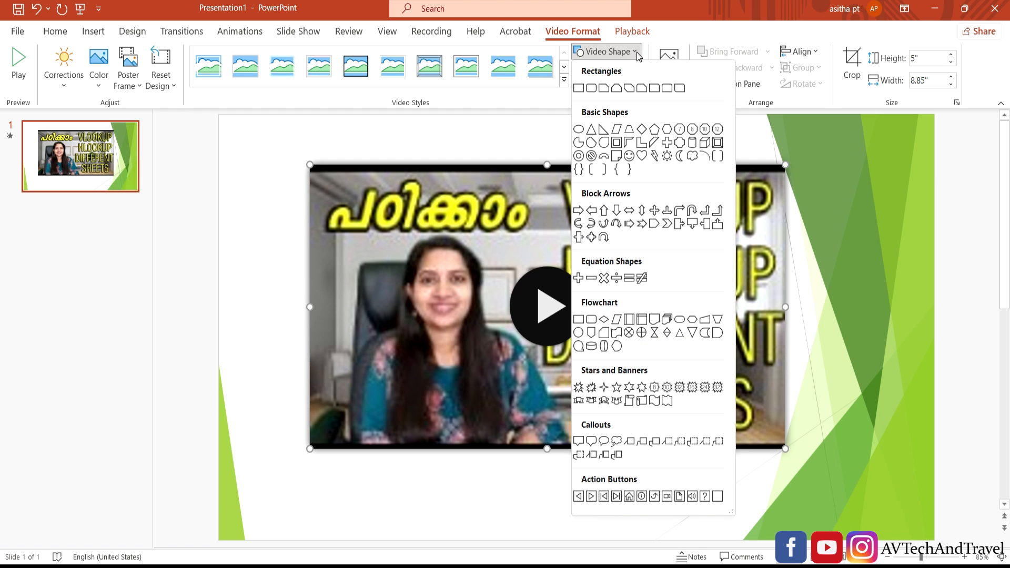
pyautogui.click(592, 88)
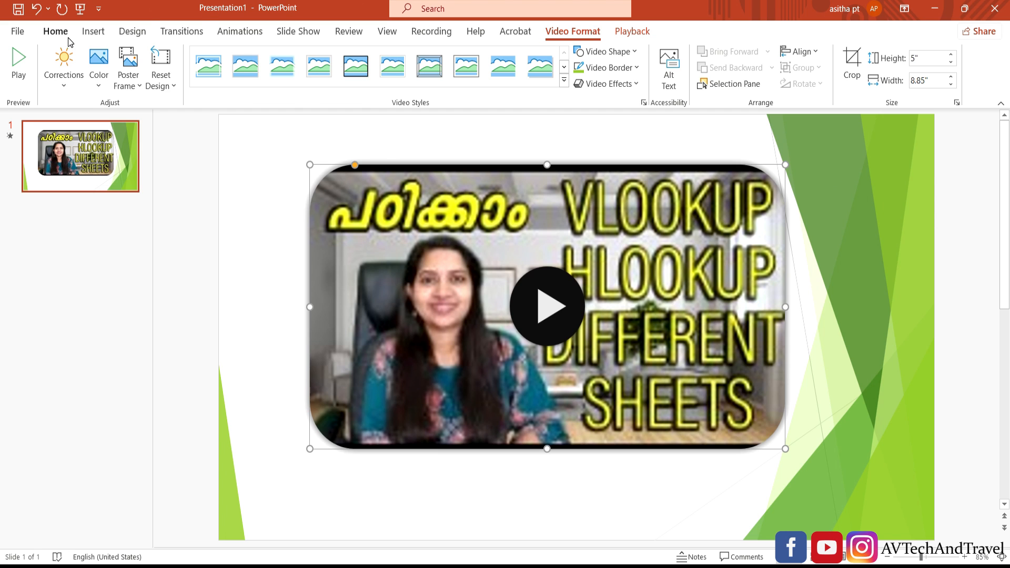
# Step: Add a new slide and start inserting an online video on it
pyautogui.click(90, 35)
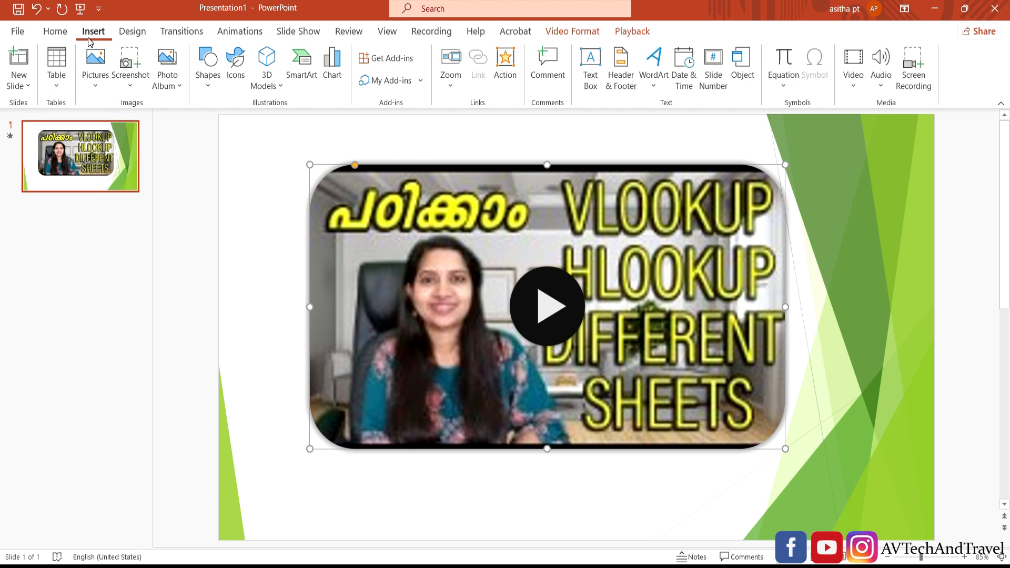
pyautogui.click(12, 67)
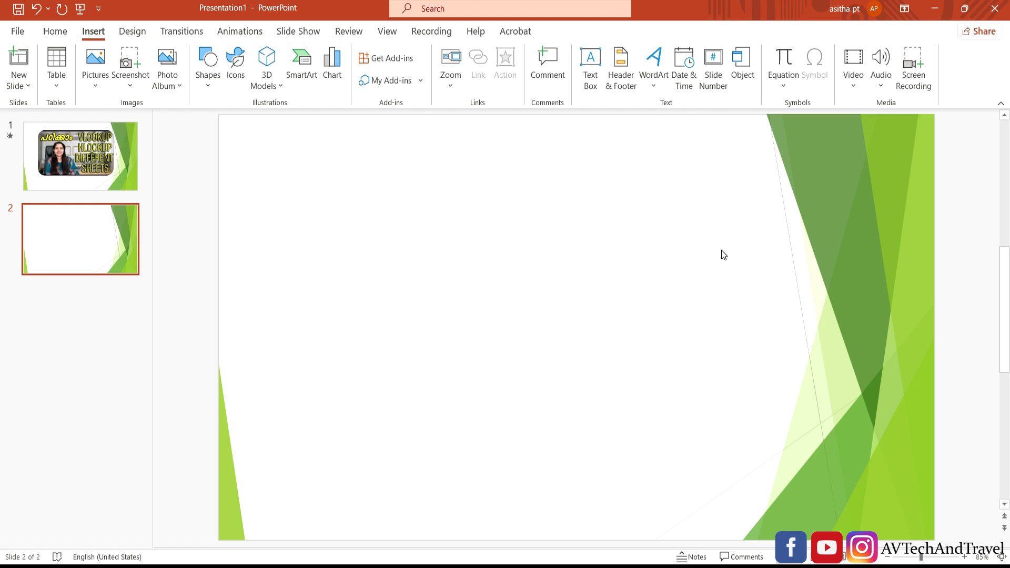
pyautogui.click(849, 87)
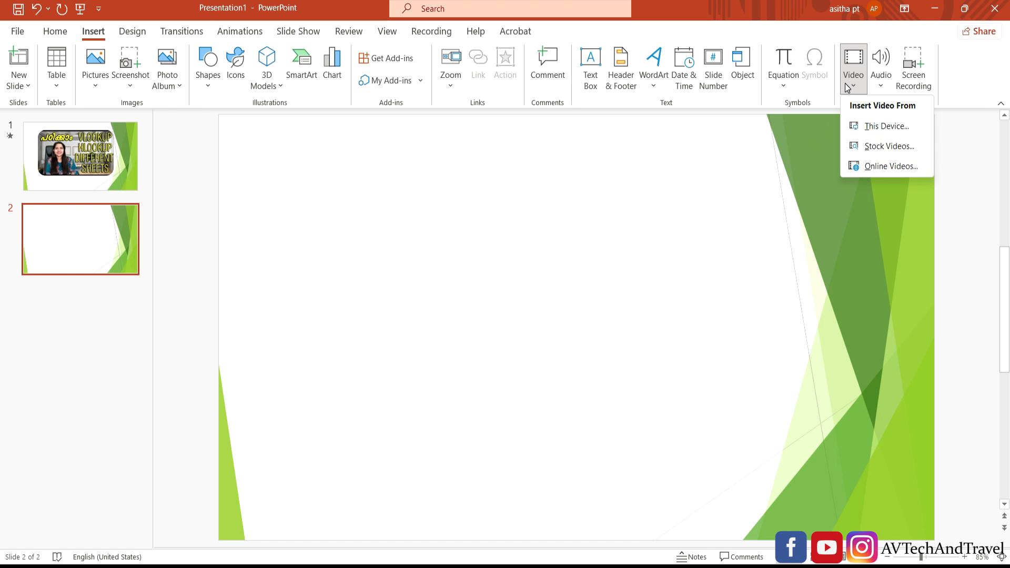
pyautogui.click(874, 168)
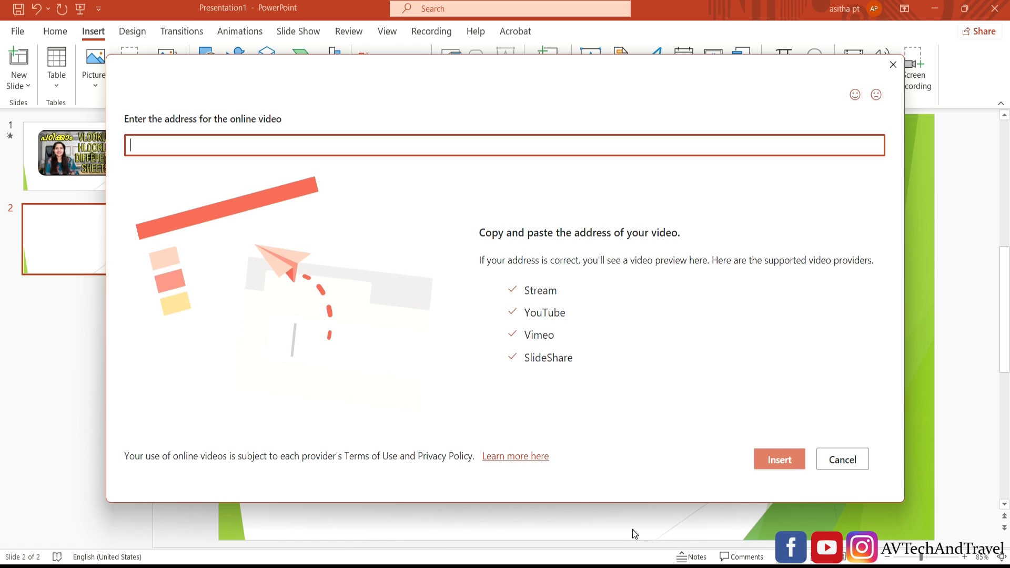
# Step: Switch to the YouTube page, move the video to 1:20 and copy its share link with the start time 1:20
pyautogui.hotkey('alt', 'Tab')
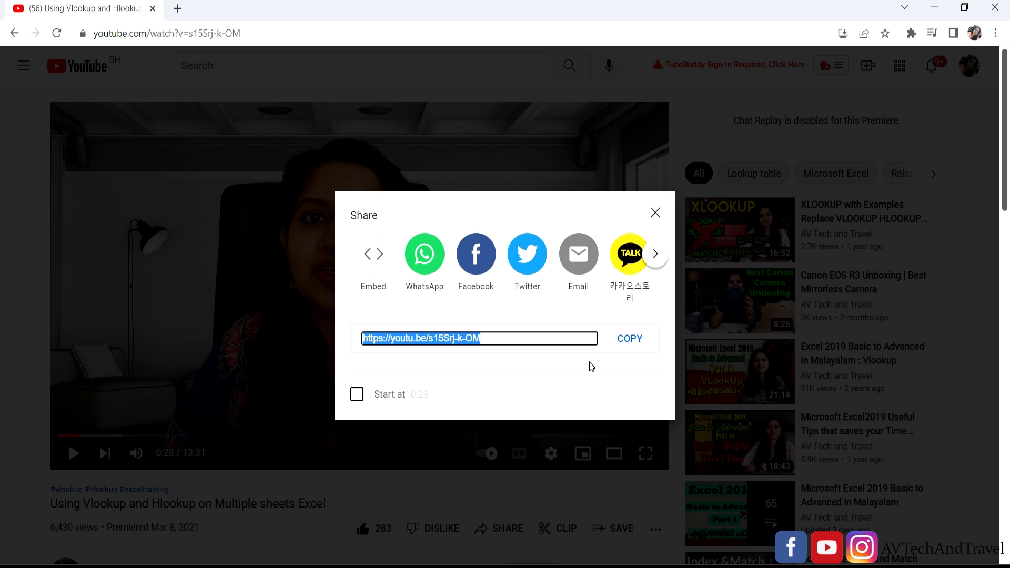
pyautogui.click(655, 214)
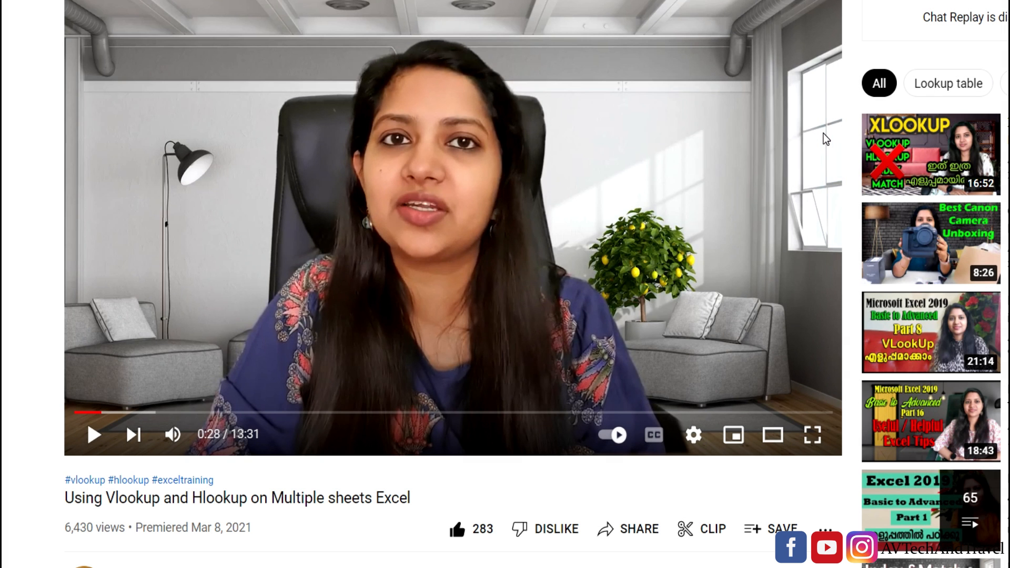
pyautogui.click(149, 413)
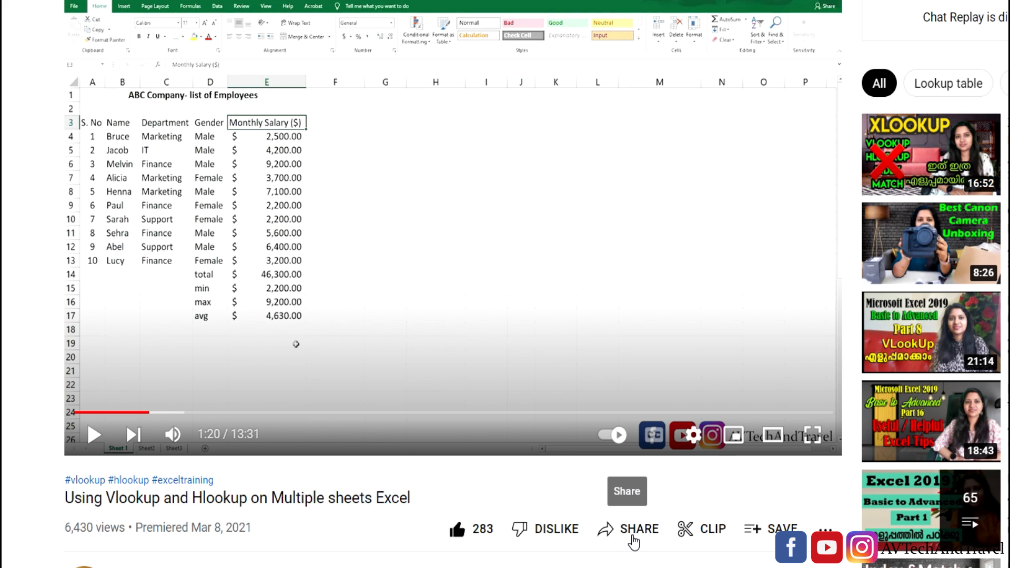
pyautogui.click(632, 536)
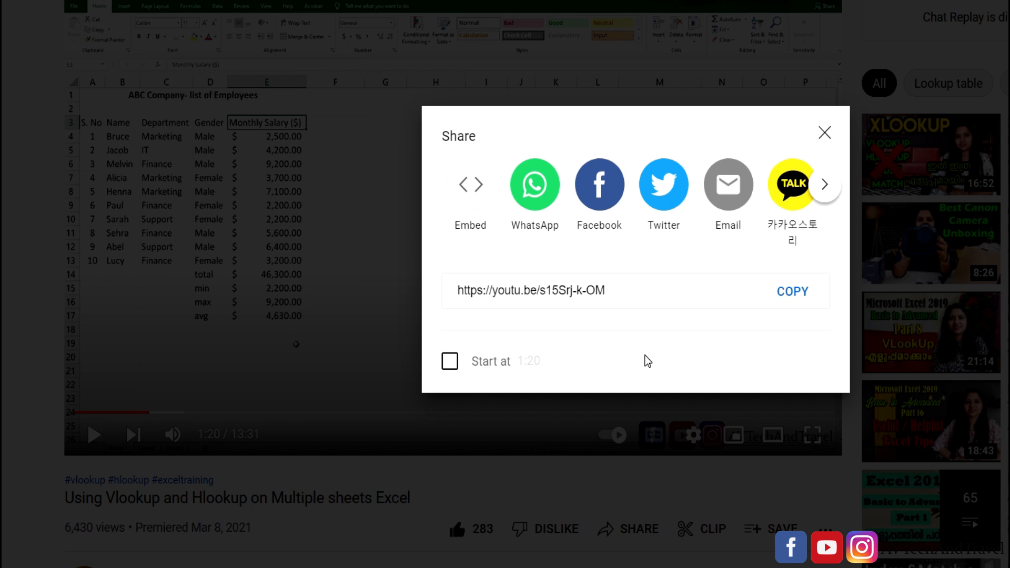
pyautogui.click(450, 362)
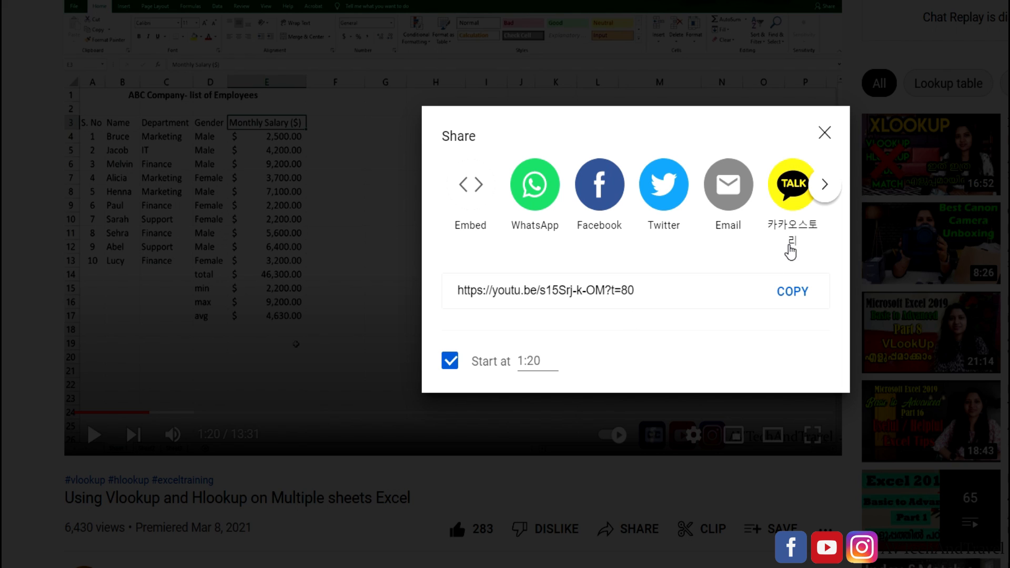
pyautogui.click(791, 298)
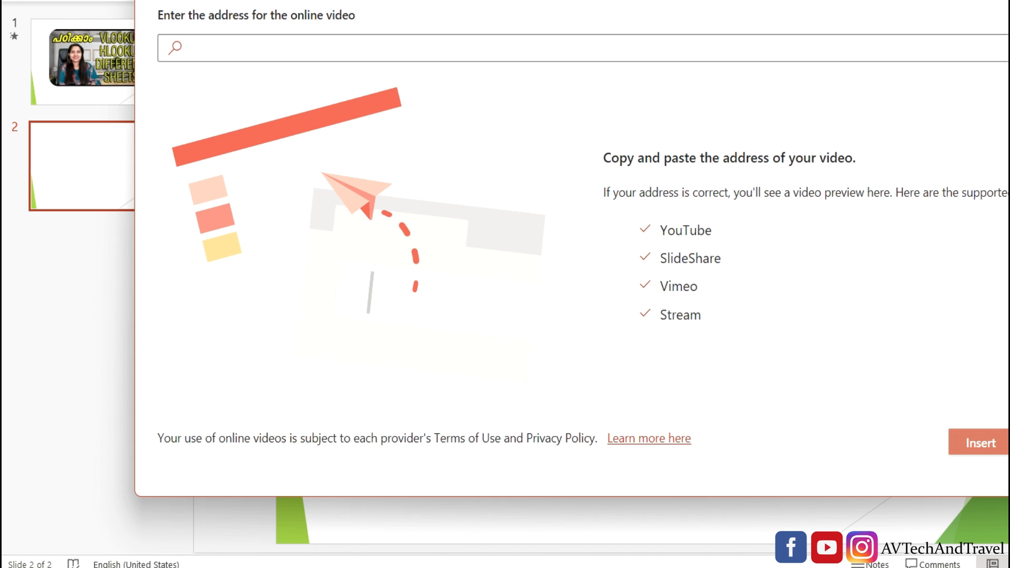
pyautogui.click(402, 49)
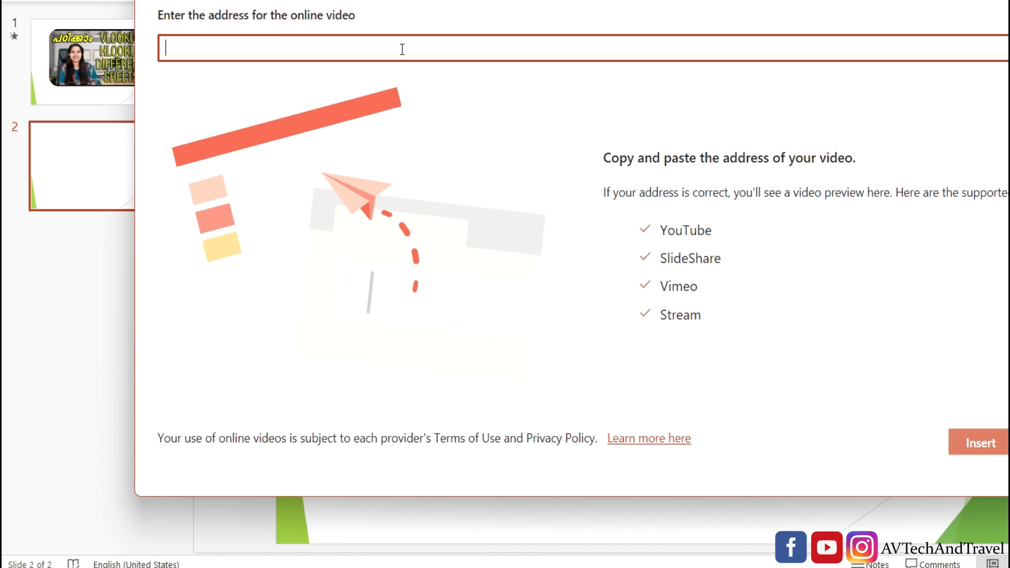
pyautogui.hotkey('ctrl', 'v')
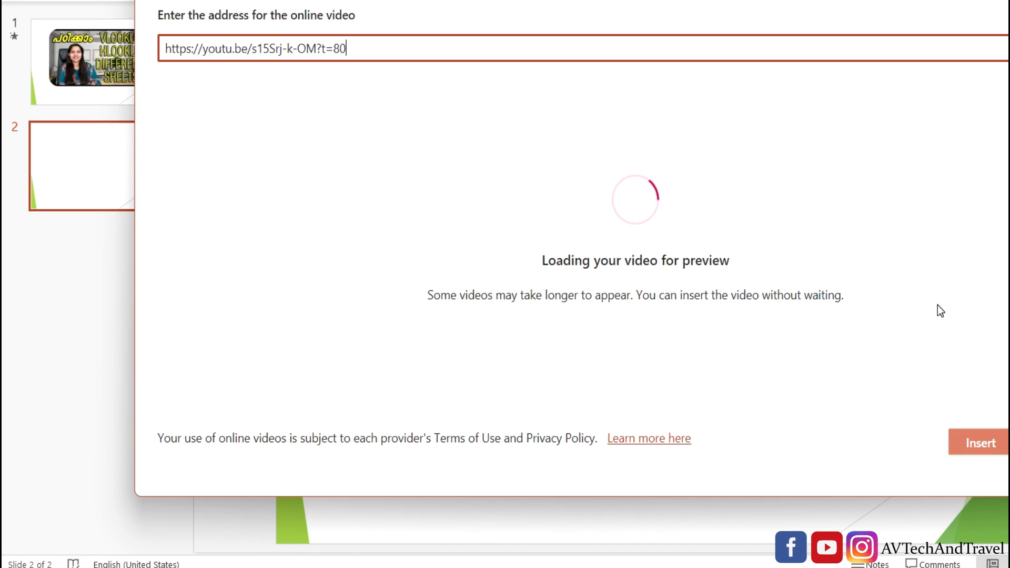
pyautogui.click(972, 440)
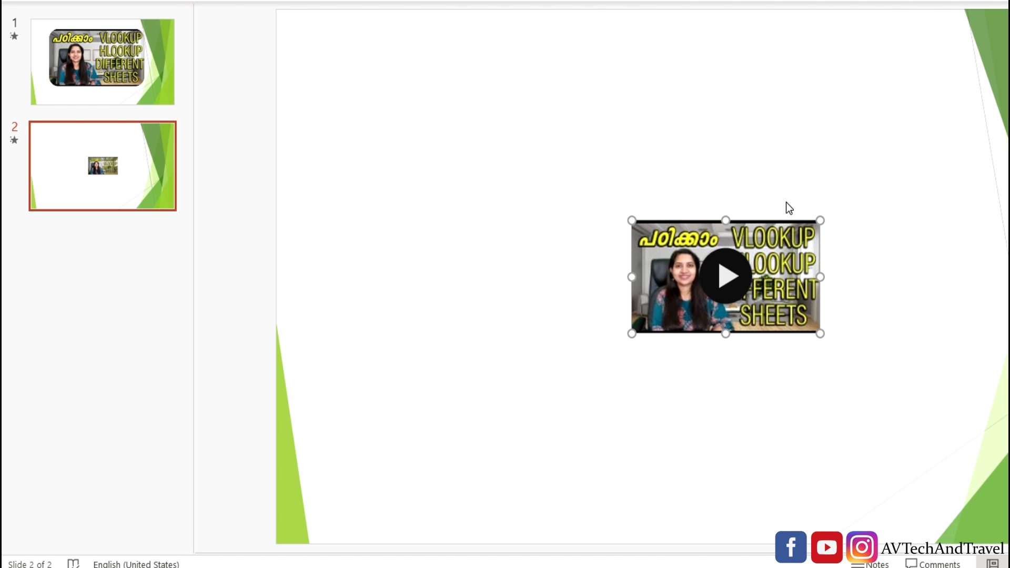
# Step: Enlarge the video and move it nearer the middle of slide 2, and play it briefly to check its start point
pyautogui.moveTo(631, 220); pyautogui.dragTo(408, 160)
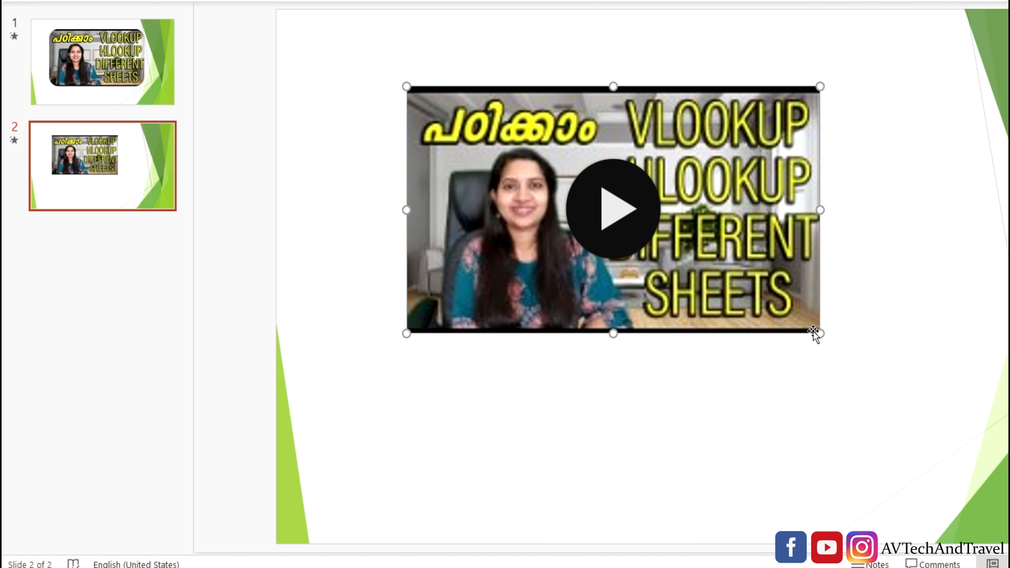
pyautogui.moveTo(819, 334); pyautogui.dragTo(901, 381)
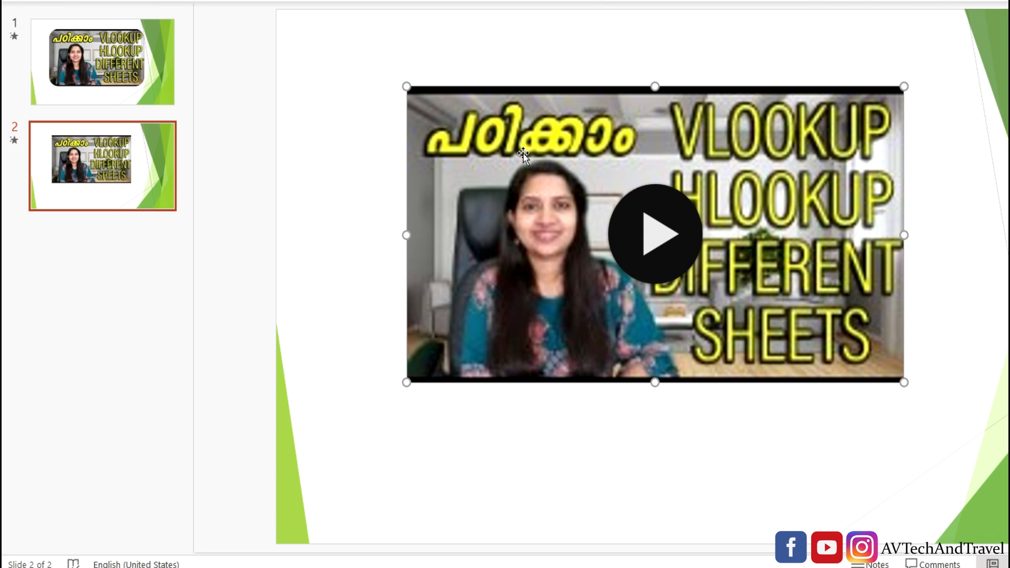
pyautogui.moveTo(544, 150); pyautogui.dragTo(562, 197)
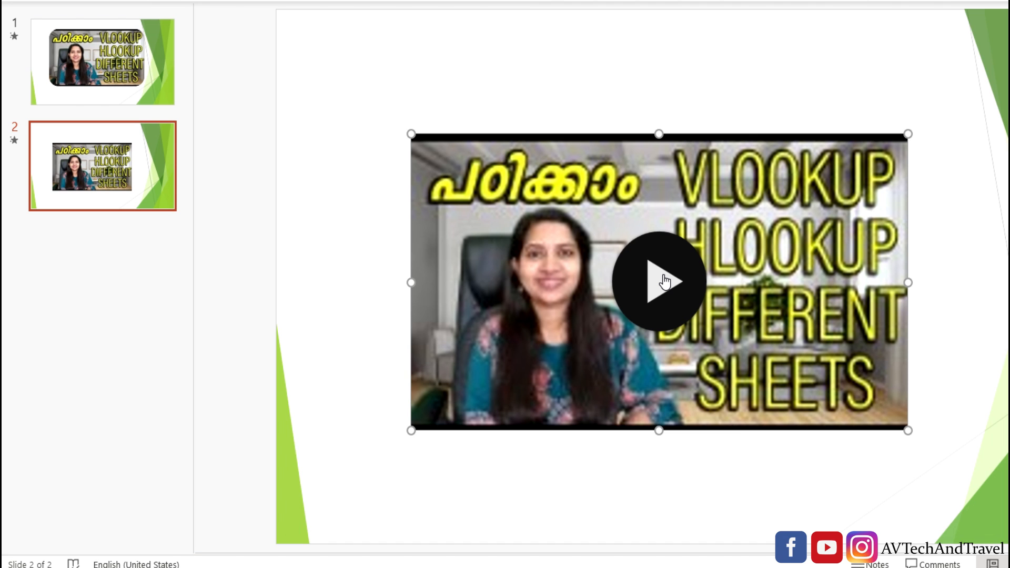
pyautogui.click(664, 282)
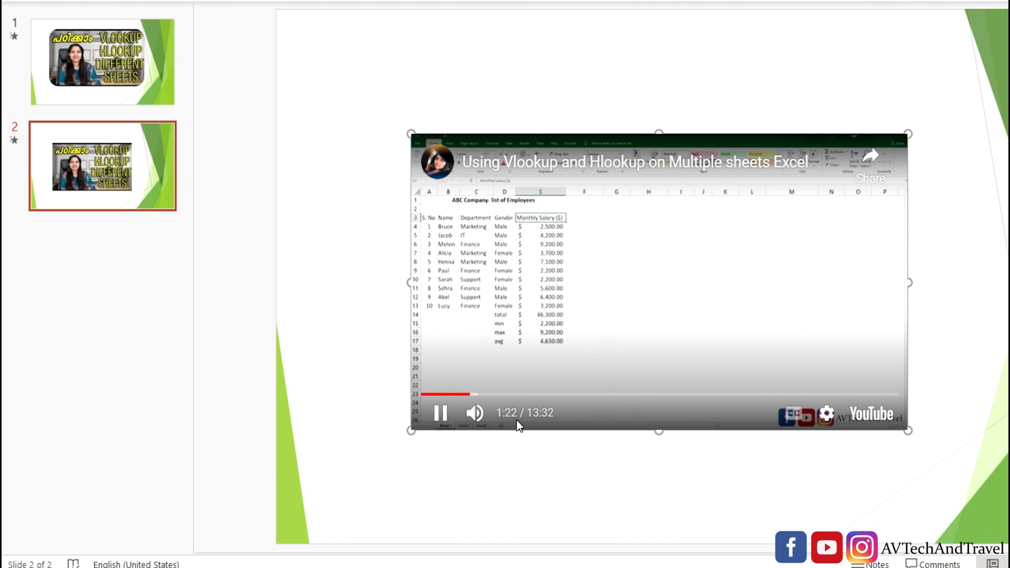
pyautogui.click(678, 263)
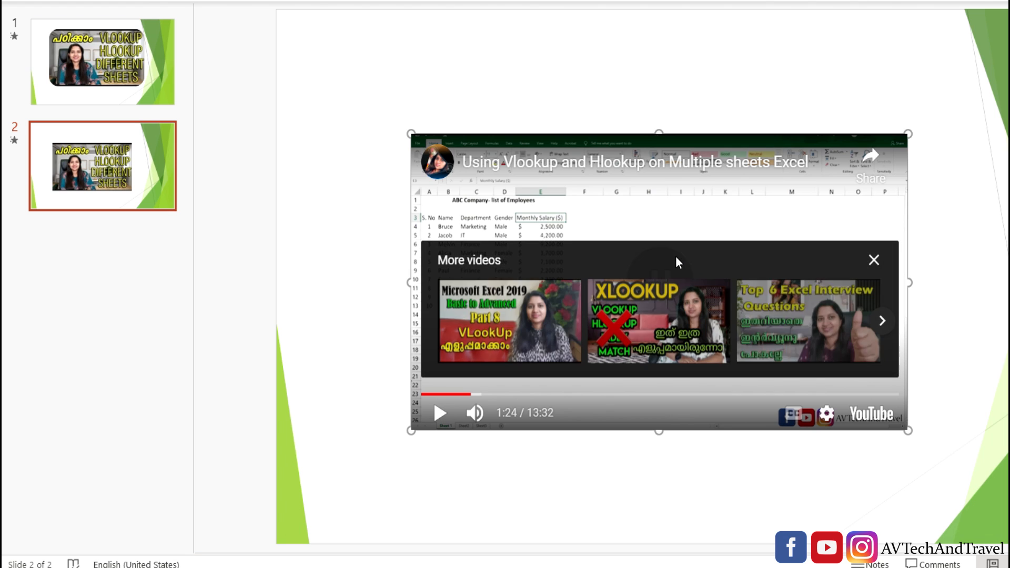